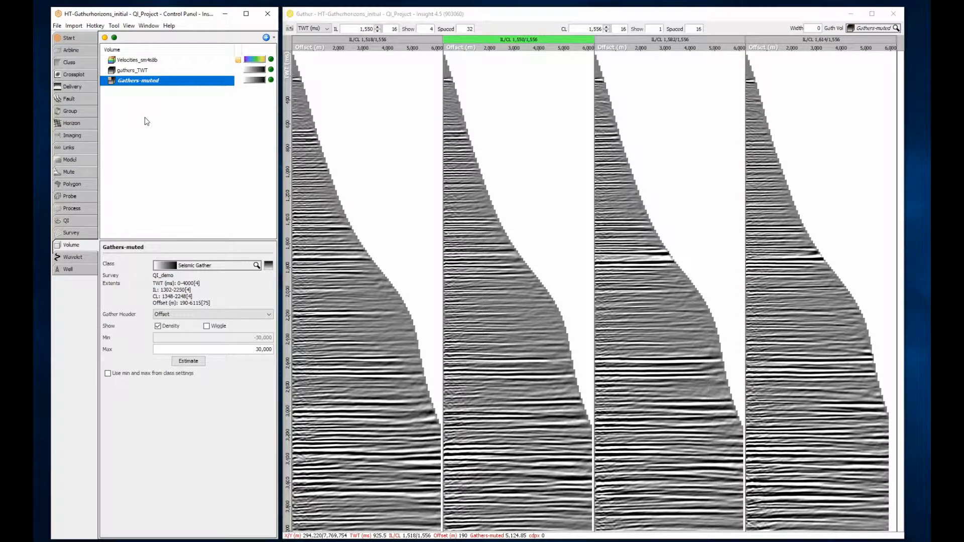
Add wiggle traces to the density display of the Gathers-muted volume for the interval around 2,700 ms.
click(287, 326)
drag(287, 378, 284, 428)
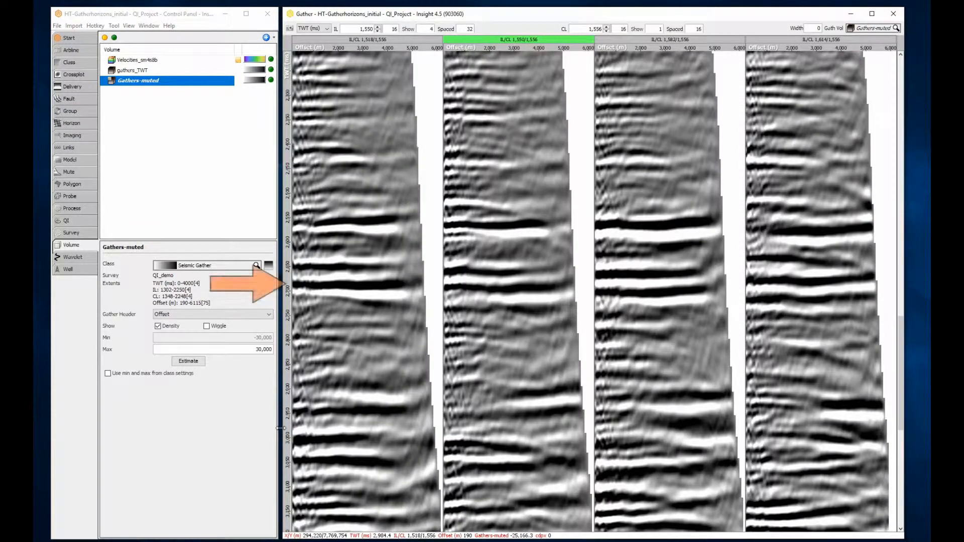
click(206, 326)
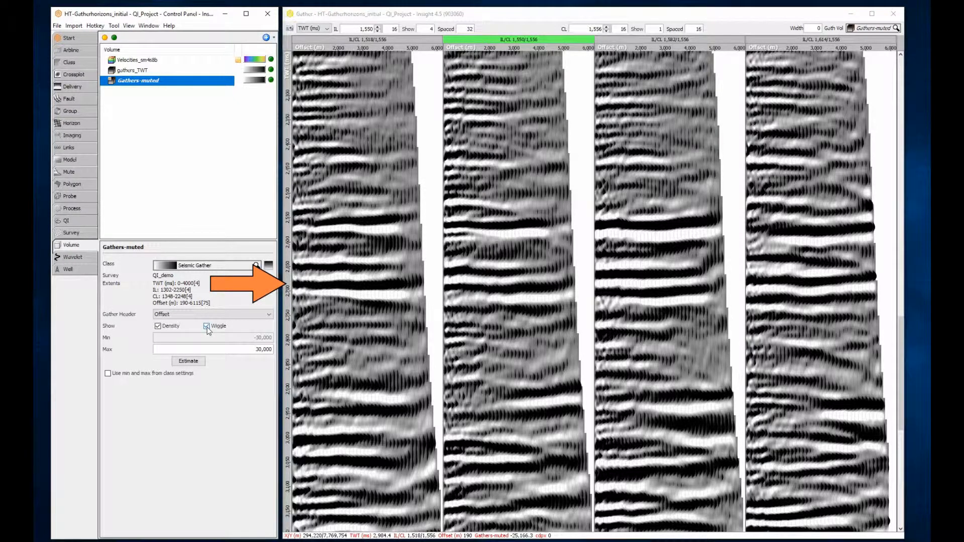
Show the amplitude graph beneath the four displayed gathers.
click(316, 334)
right_click(316, 333)
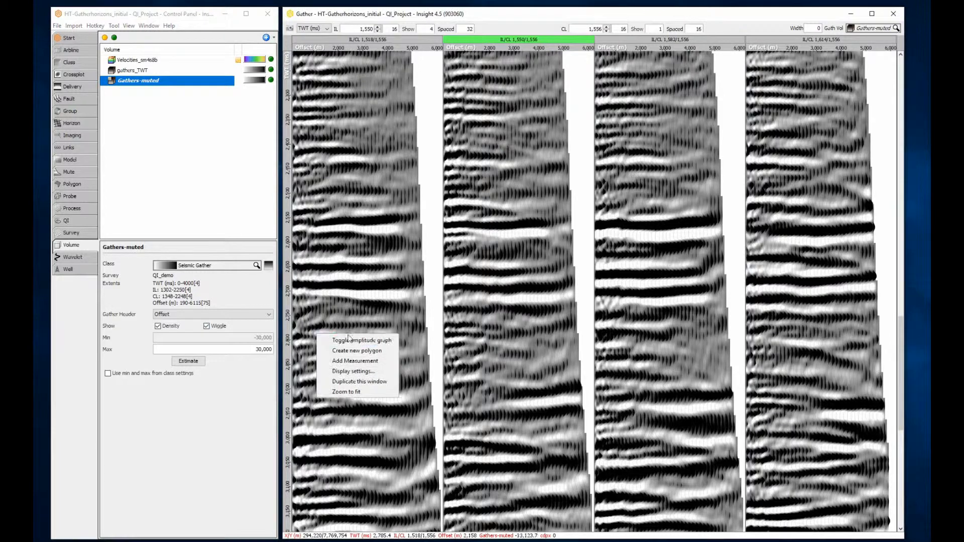
click(349, 339)
scroll(351, 303, down, 1)
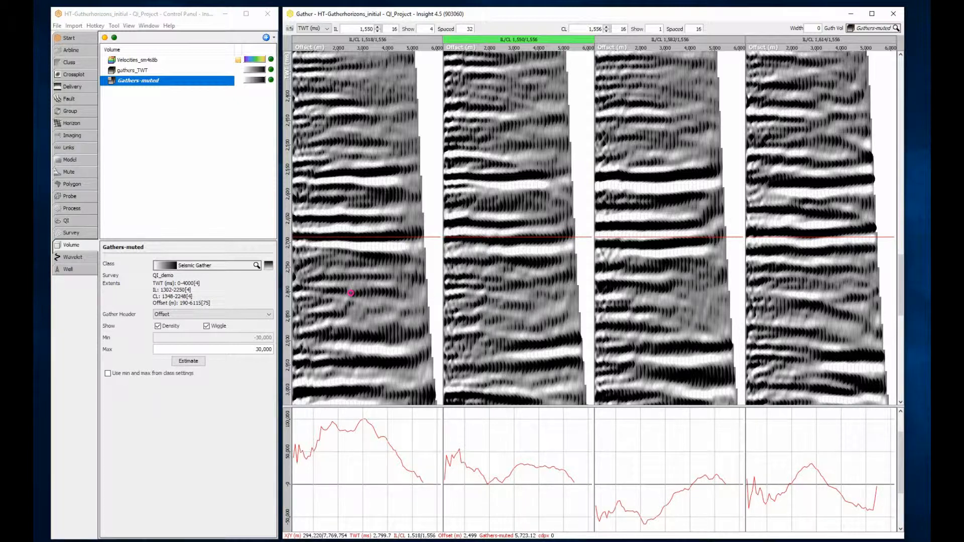
Display the BaseRes-stack horizon on the gathers and bring the horizon map into view.
click(87, 124)
click(271, 69)
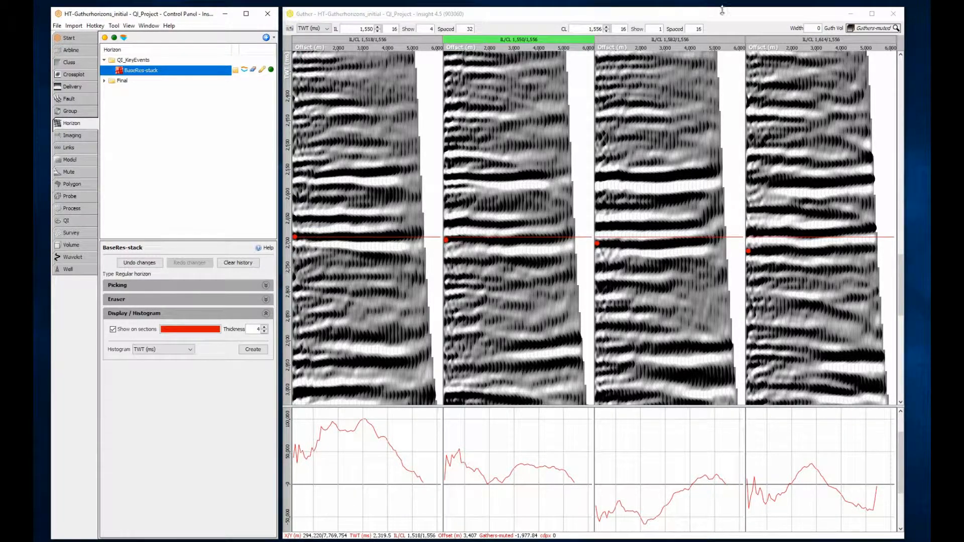
click(849, 16)
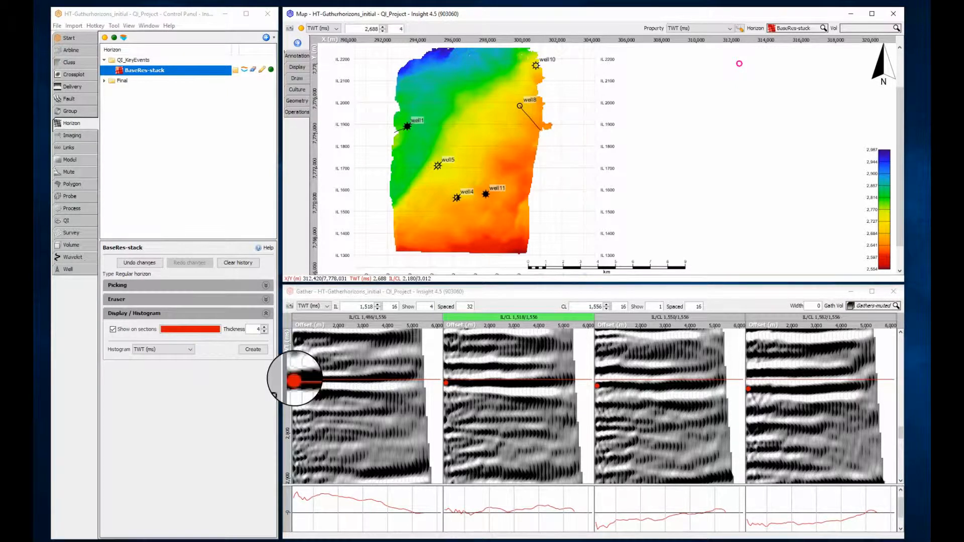
Examine the amplitude-versus-offset curves at the BaseRes-stack pick on the gathers at inlines 1,518, 1,550 and 1,582.
click(482, 379)
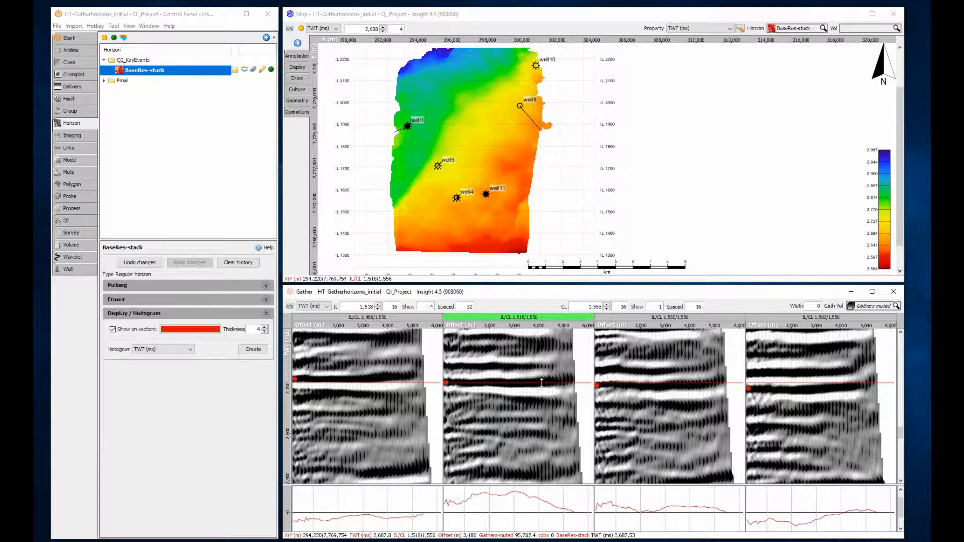
click(611, 386)
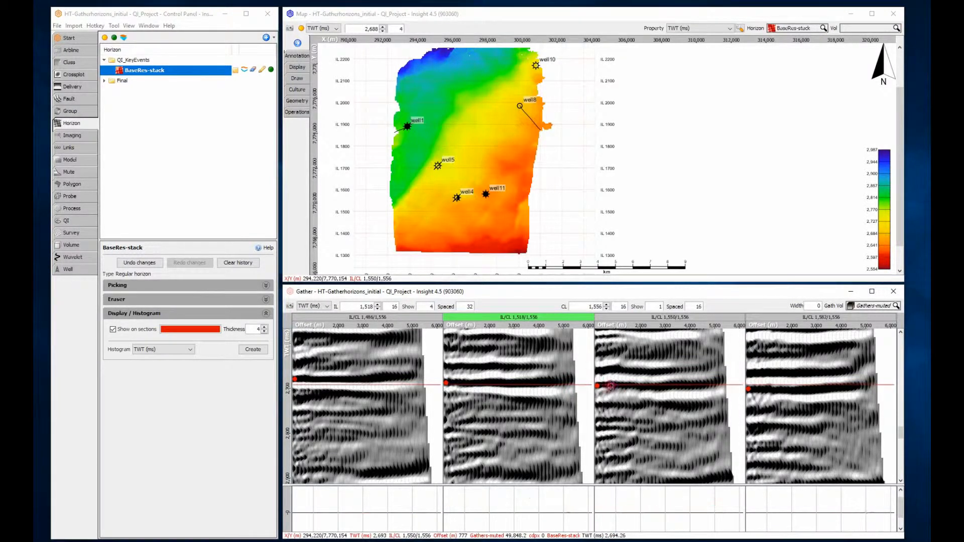
click(766, 389)
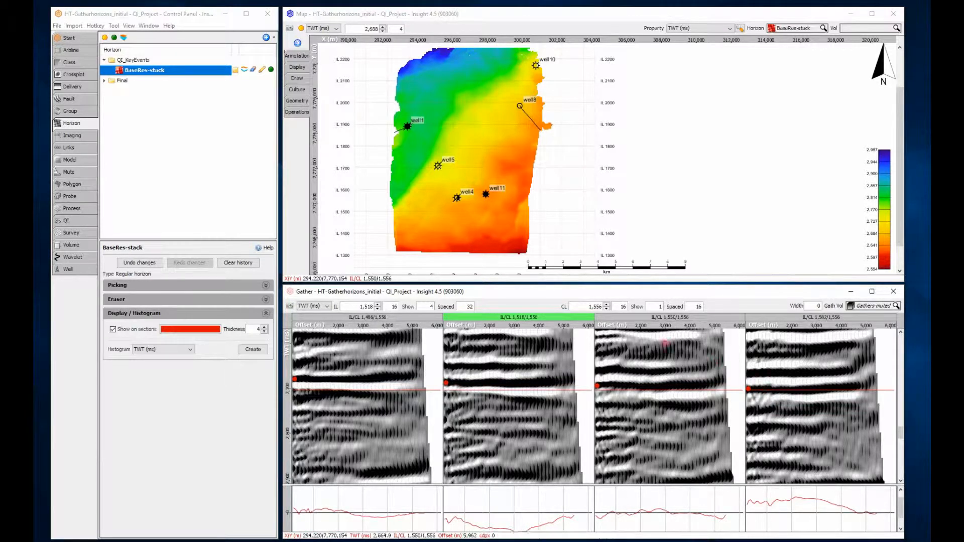
Set up a Create Gather Horizon operation for BaseRes-stack on the map with Offset (m) as the dimension.
click(299, 119)
click(297, 112)
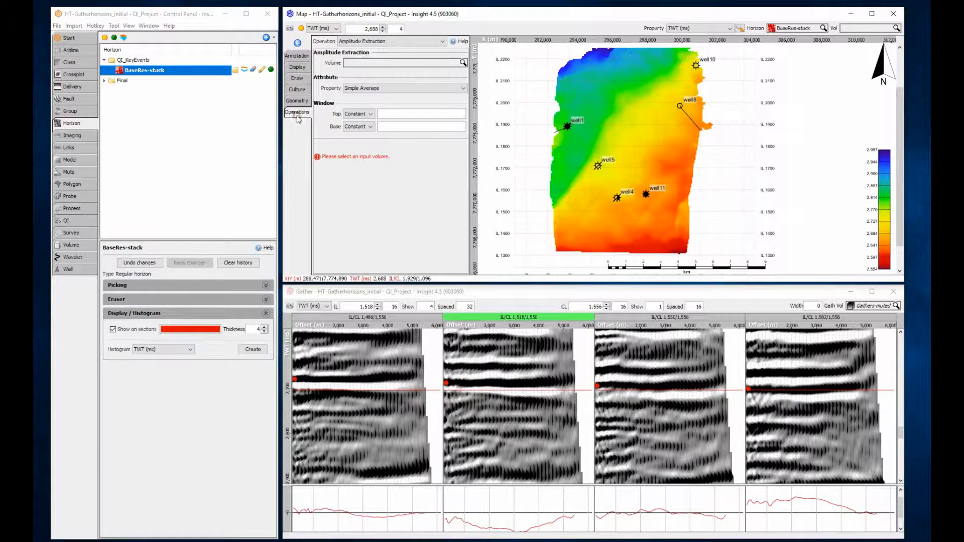
click(377, 42)
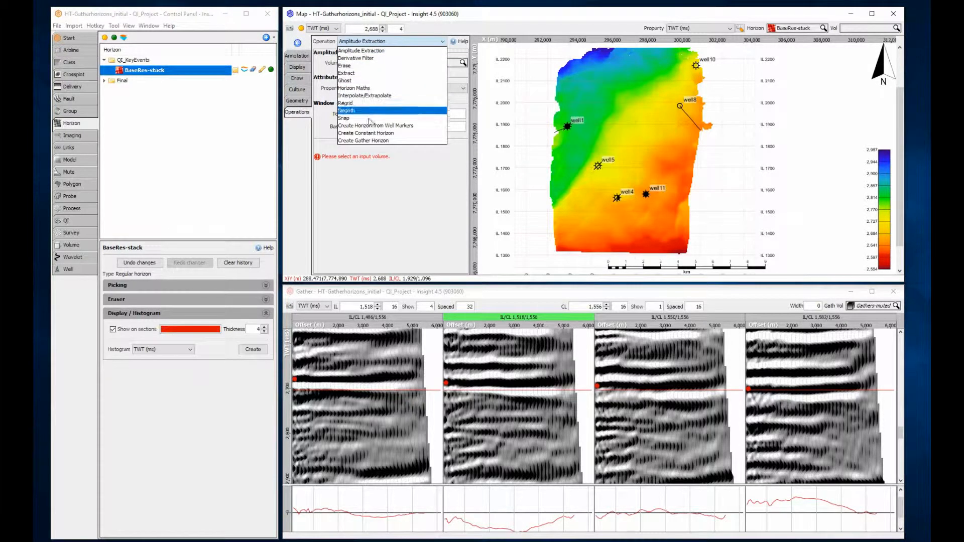
click(370, 140)
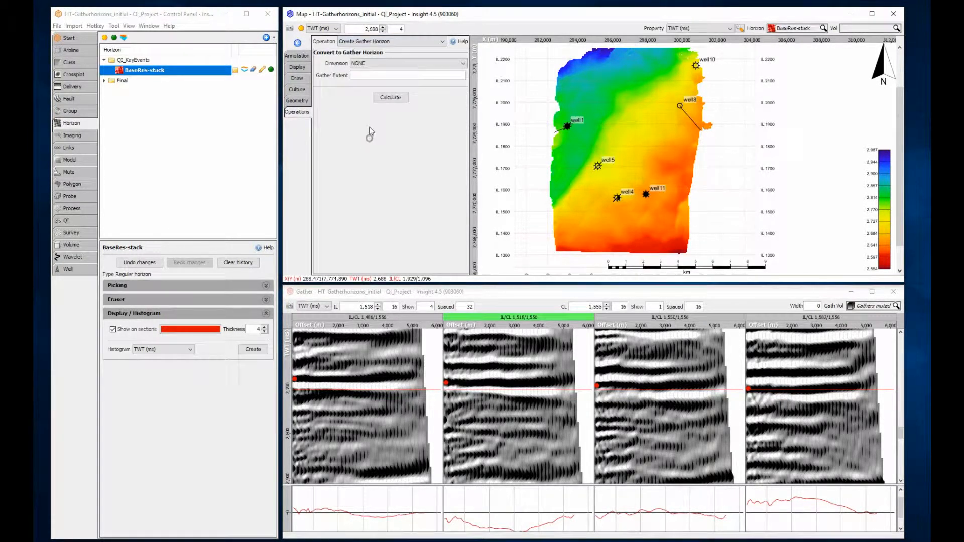
click(381, 64)
click(376, 81)
Set the gather extent to 190-6115[75] m to match the Gathers-muted offsets, and calculate and create the gather horizon.
click(72, 245)
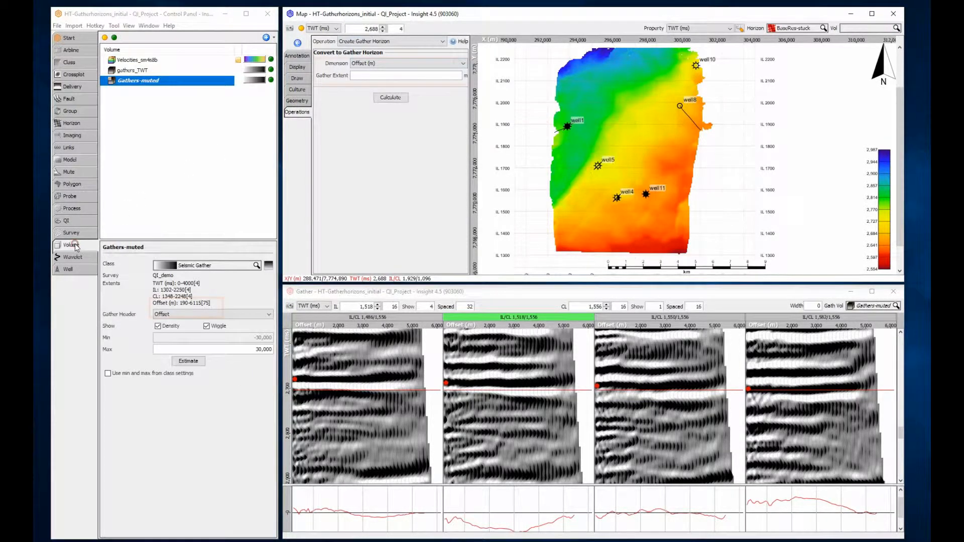
click(388, 76)
text(190-6115)
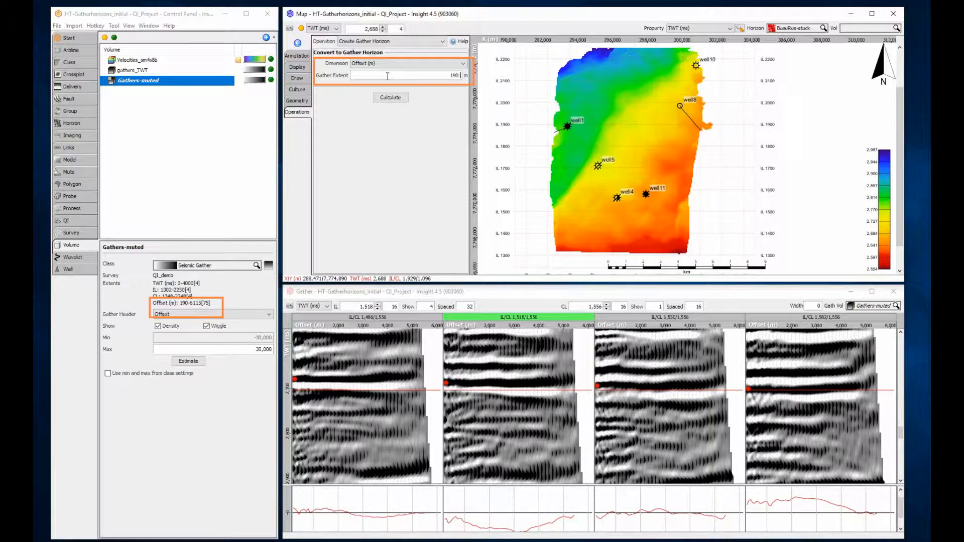
text([75])
click(404, 98)
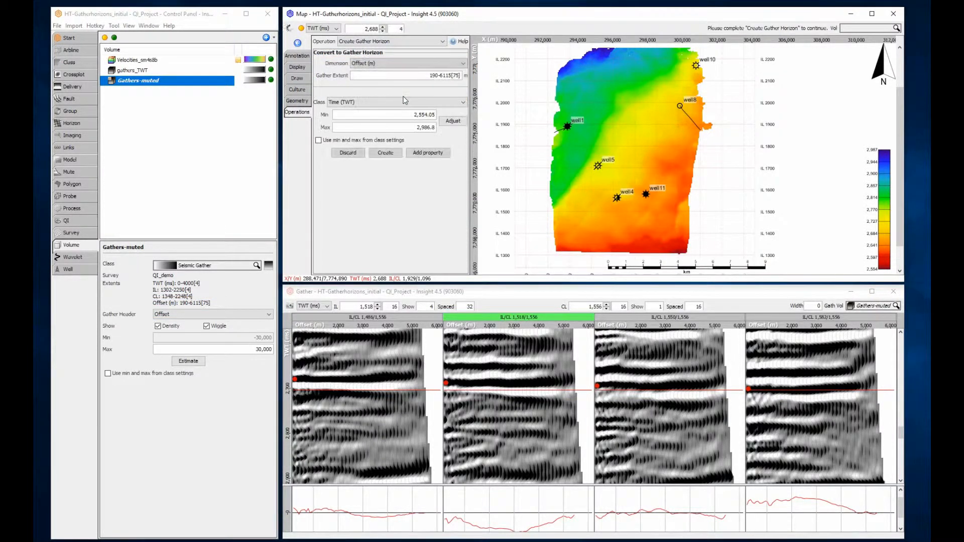
click(393, 155)
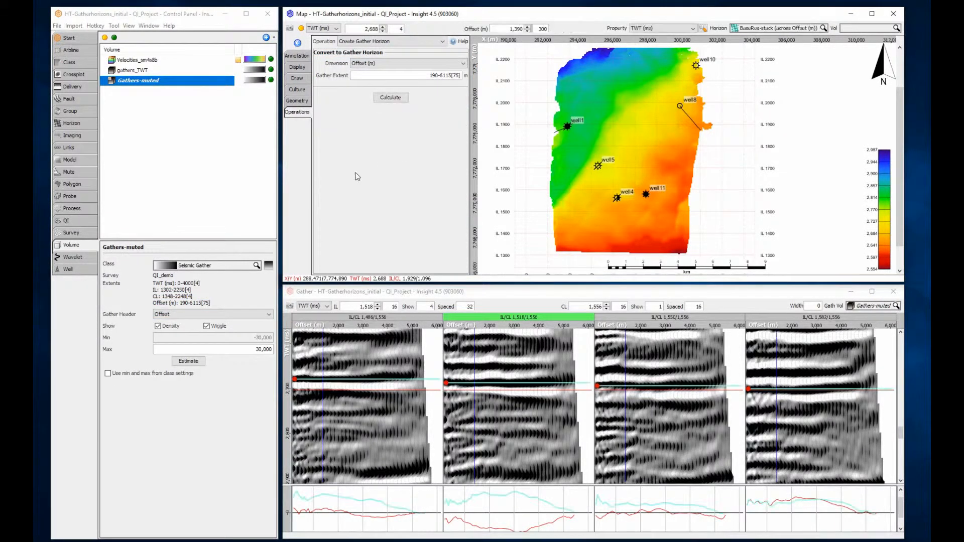
Change the BaseRes-stack (across Offset (m)) horizon's colour to orange and its line thickness to 4.
click(84, 125)
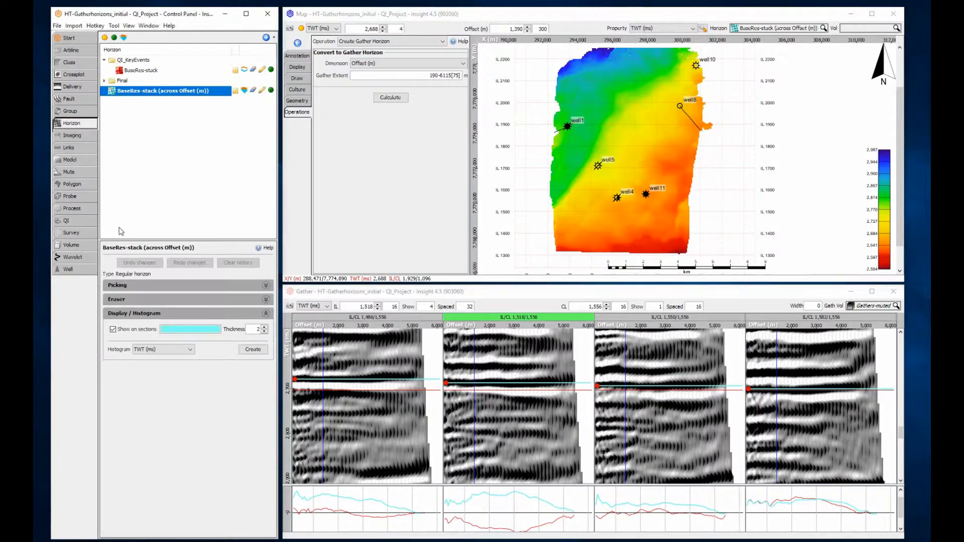
click(186, 328)
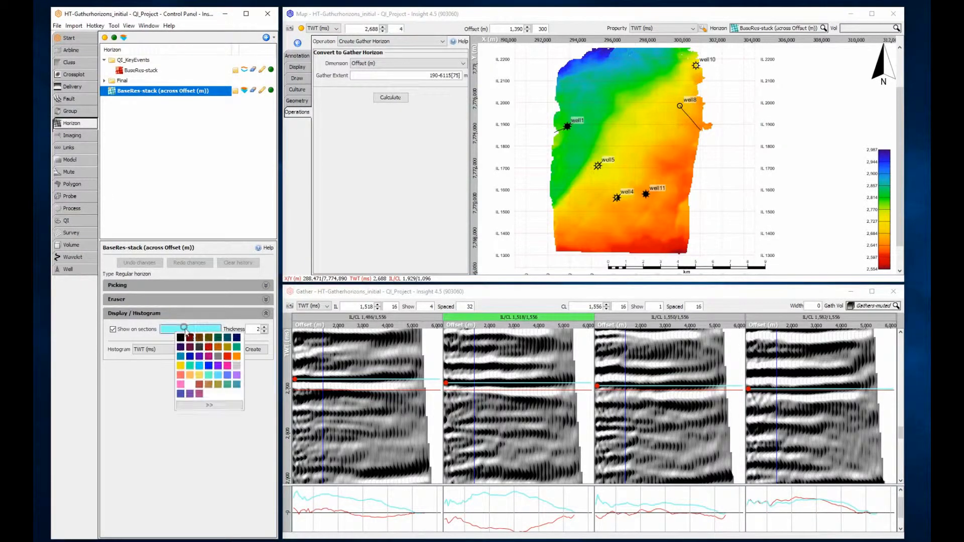
click(236, 356)
click(262, 331)
text(4)
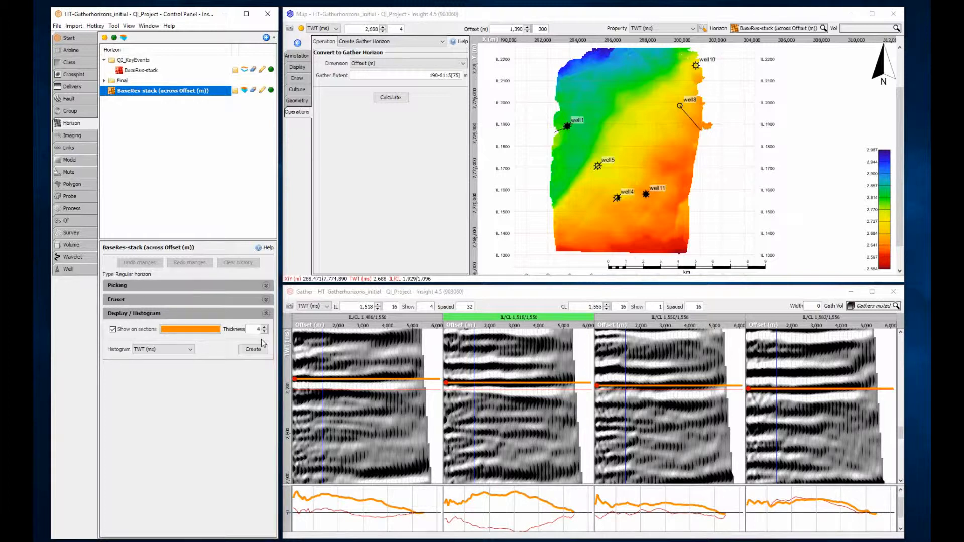
Set up a Snap operation for the gather horizon on Gathers-muted with the event type Largest Peak (Window).
click(404, 41)
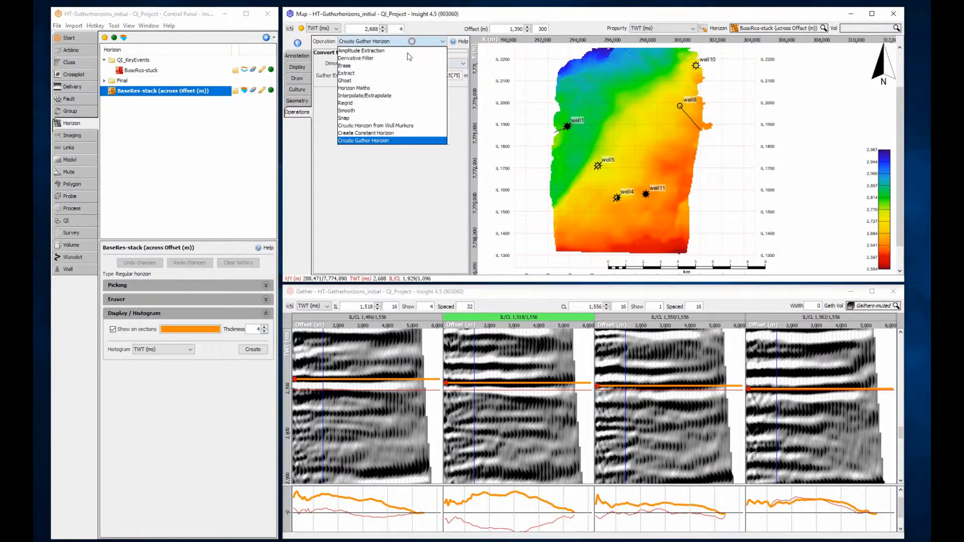
click(365, 118)
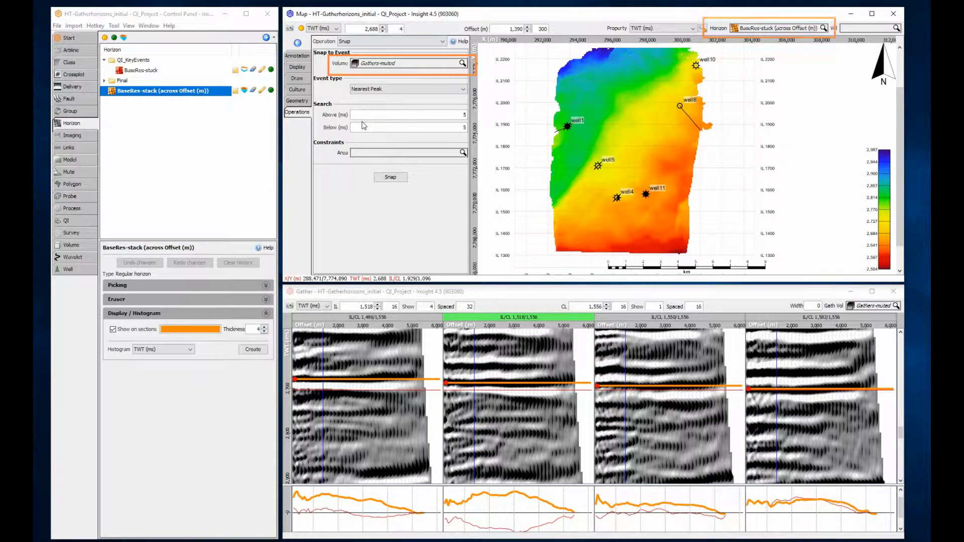
click(387, 89)
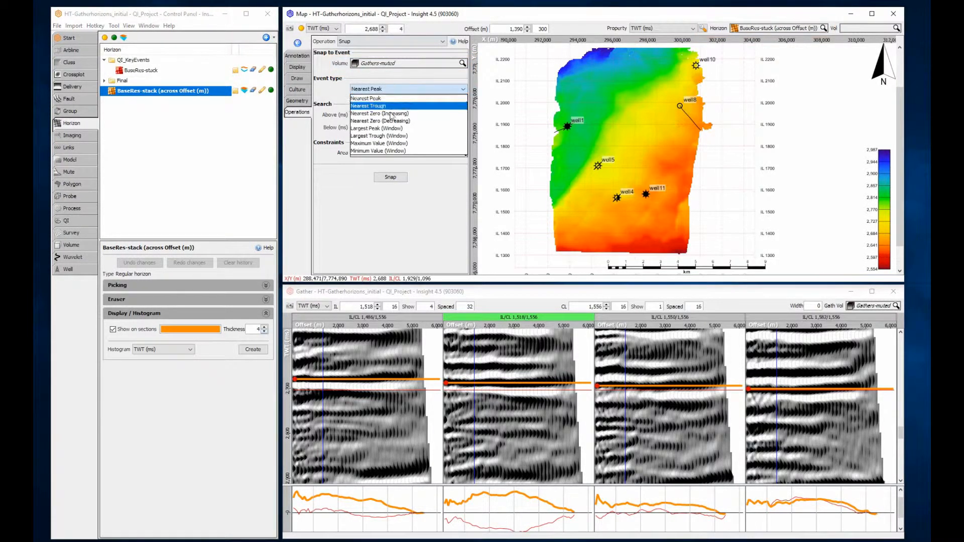
click(390, 130)
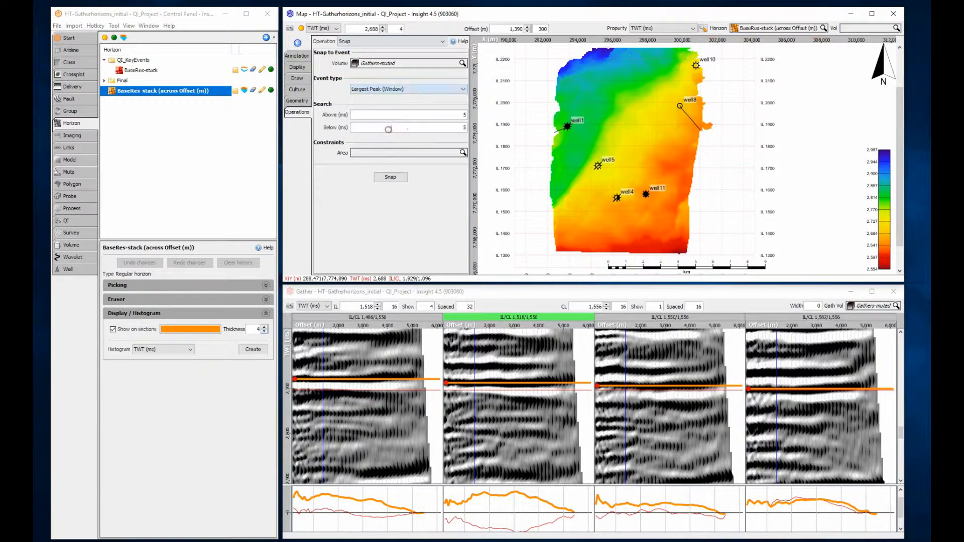
Snap the gather horizon within 25 ms above and 8 ms below, constrained to AOI Trim, and save it as a new horizon.
click(426, 128)
click(424, 152)
click(396, 166)
click(394, 178)
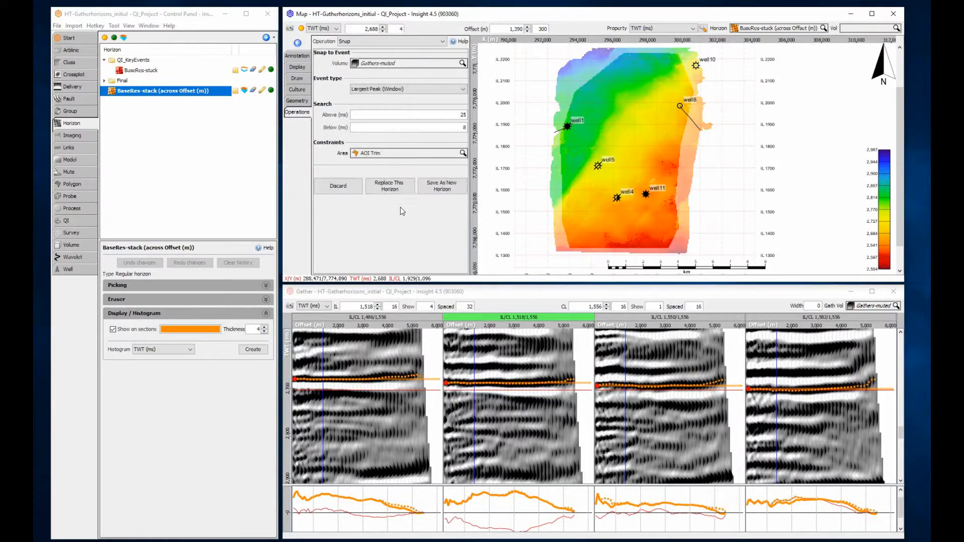
click(433, 187)
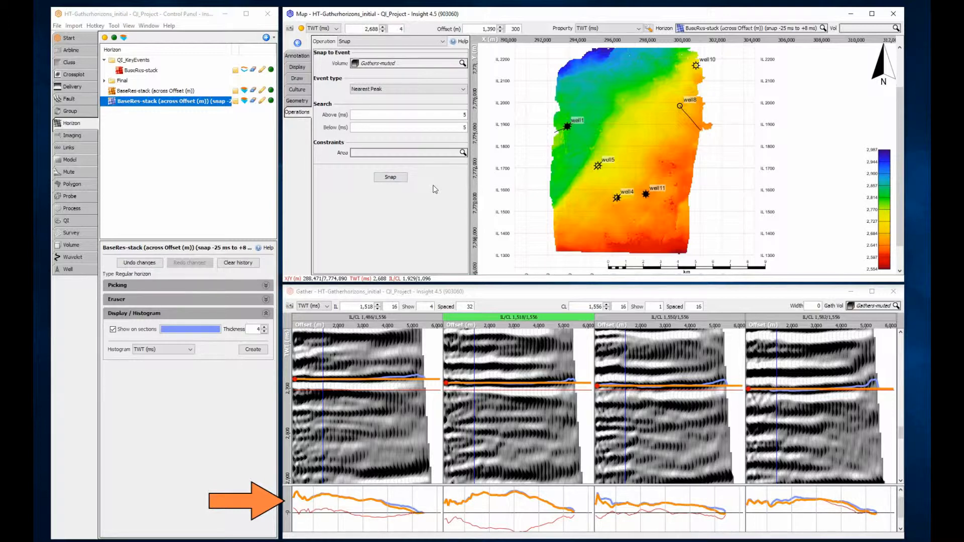
Step the gather display forward to inline 1,550 to compare the original and snapped horizons.
click(377, 304)
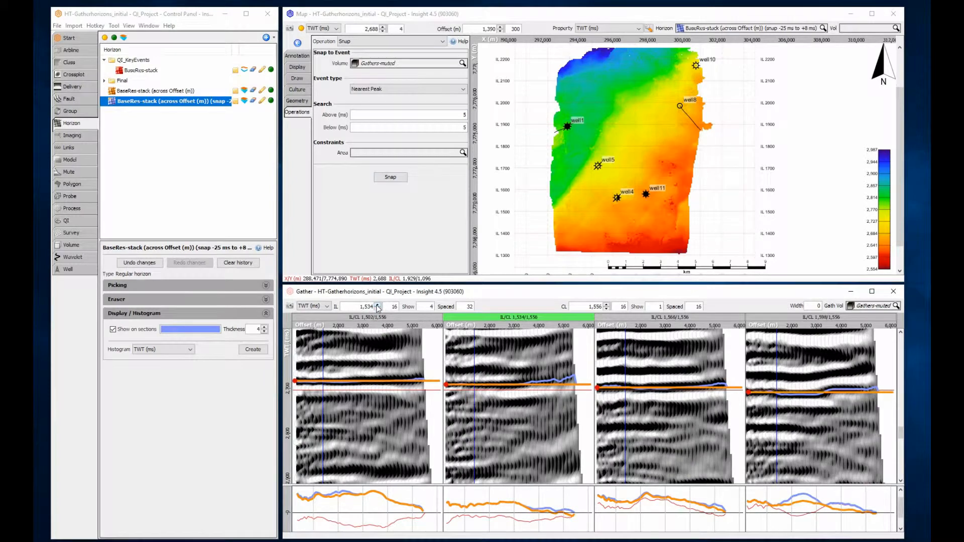
click(377, 304)
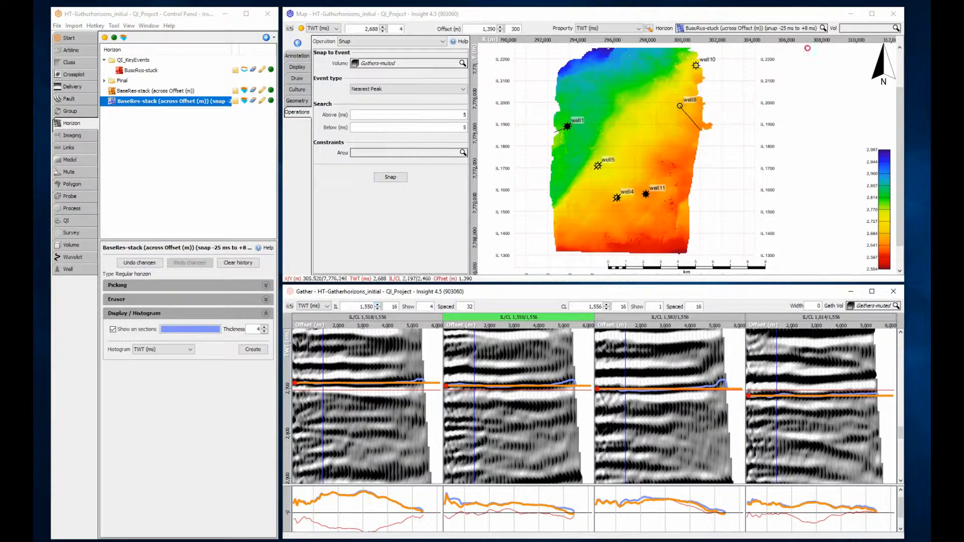
Map the Gathers-muted amplitude along the snapped horizon and move the displayed offset to 3,190 m.
click(859, 29)
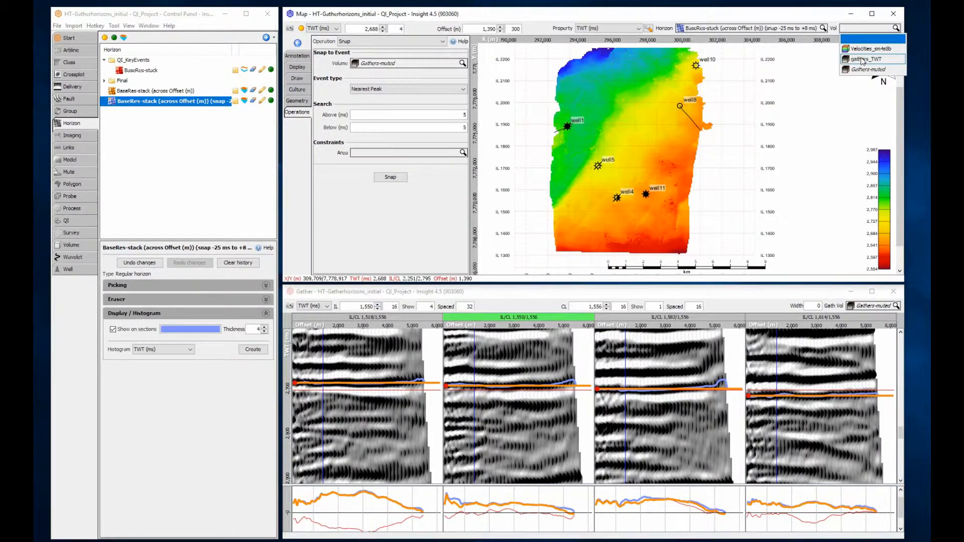
click(860, 69)
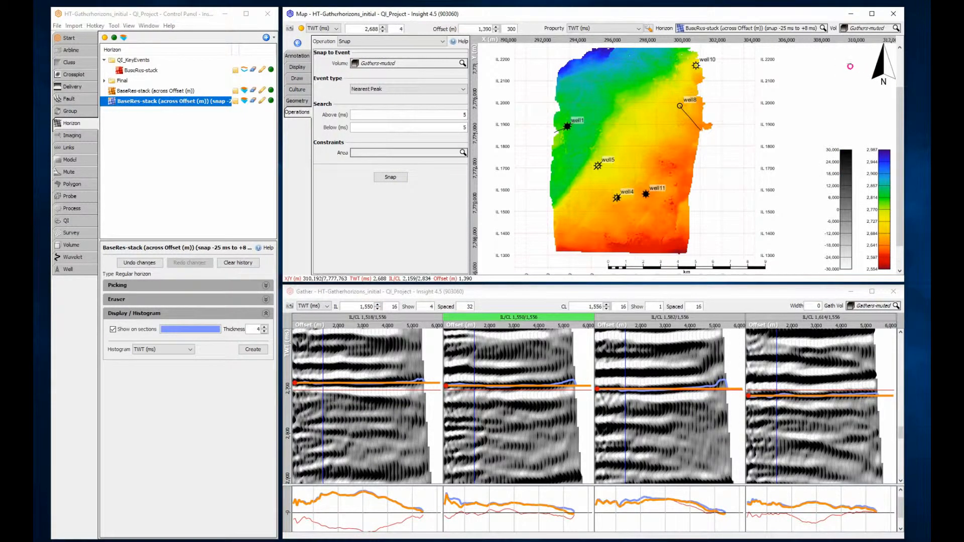
click(639, 29)
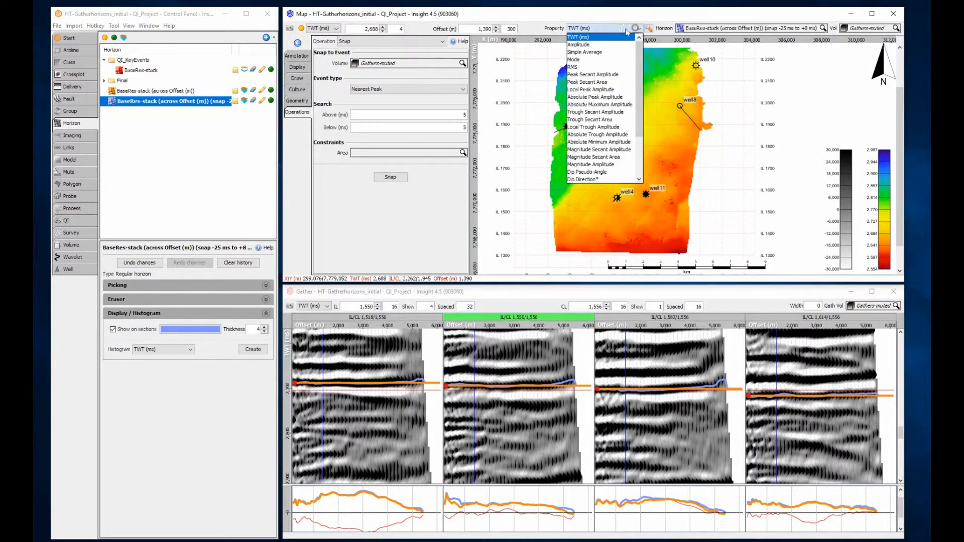
click(602, 43)
click(602, 44)
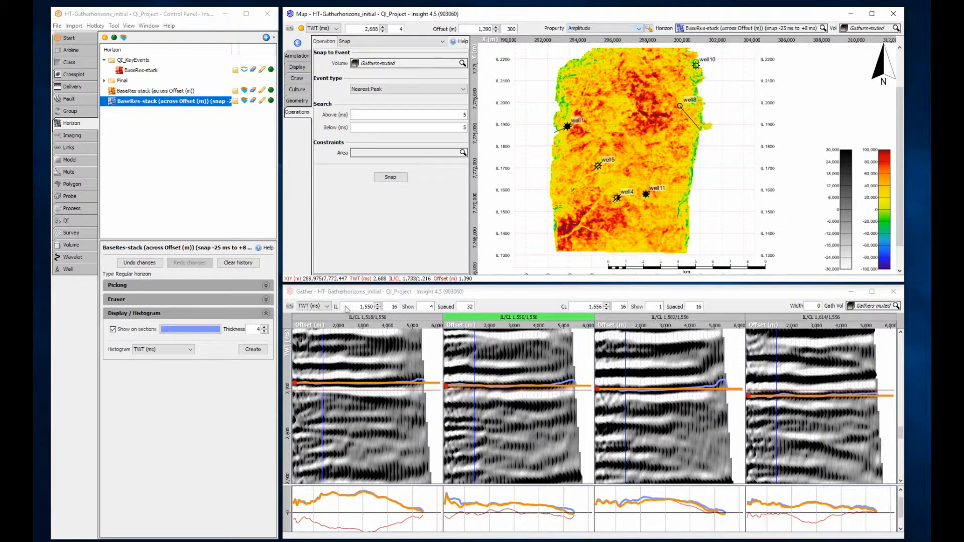
drag(322, 340, 368, 348)
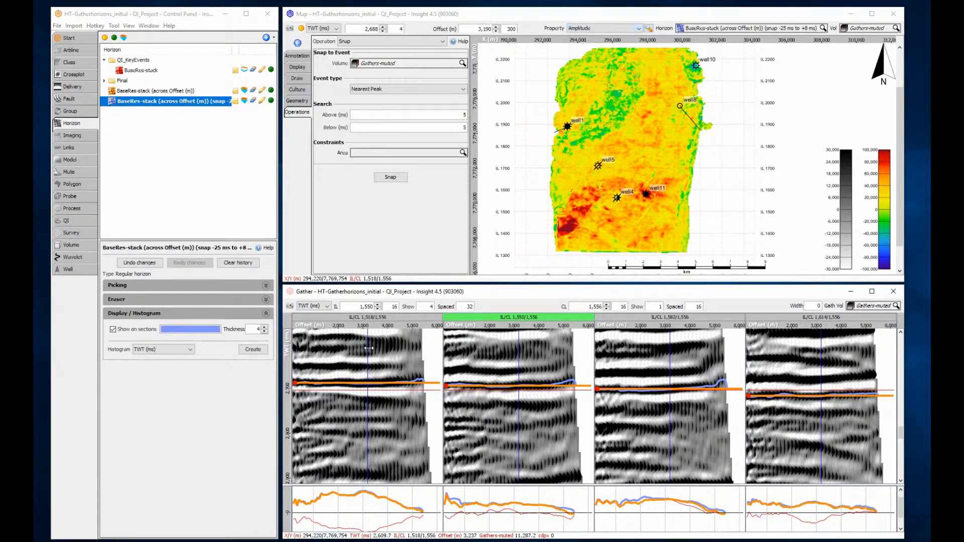